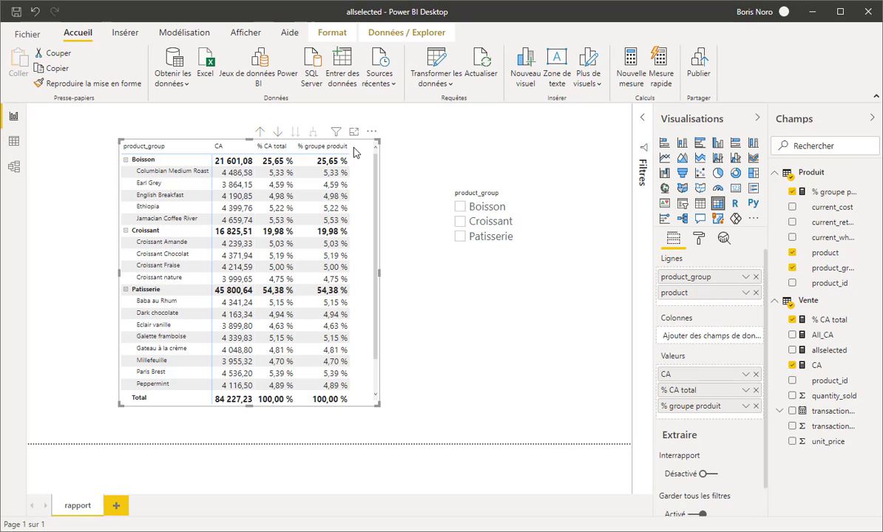
# Filter the finished report's matrix by product group, starting with Boisson, to examine how the two percentage columns respond.
pyautogui.click(461, 212)
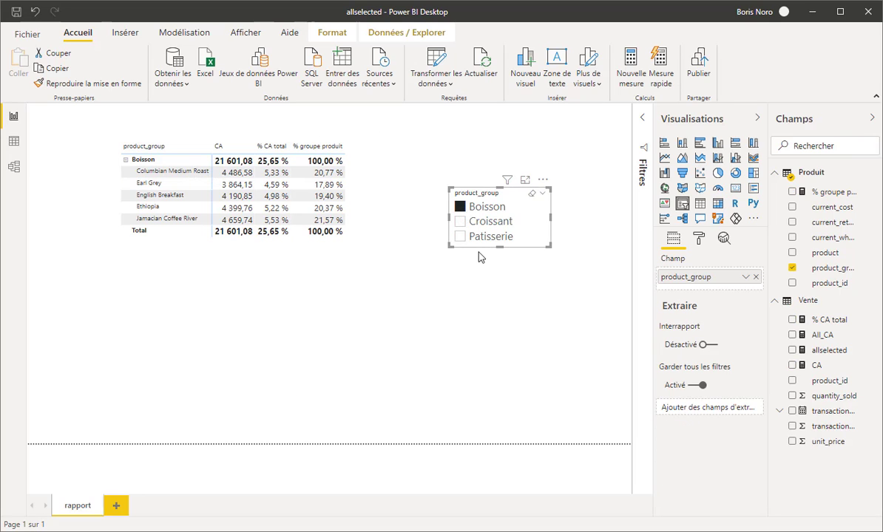
pyautogui.click(177, 170)
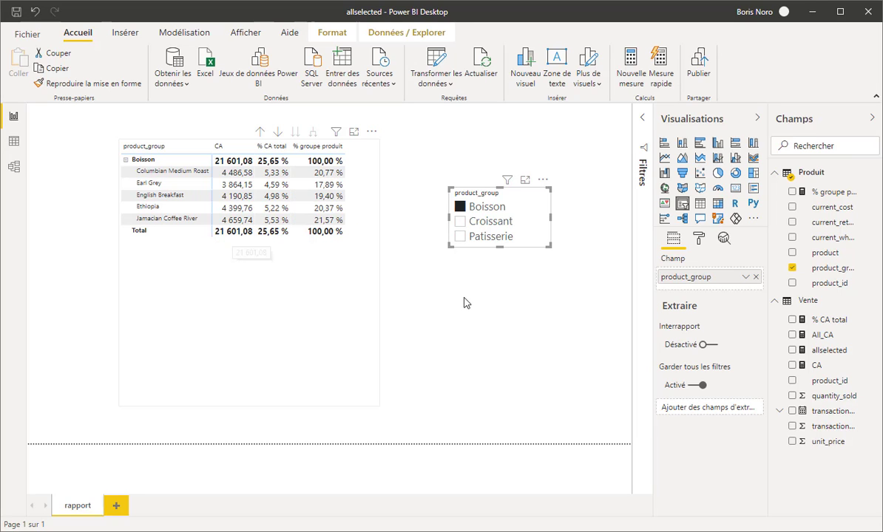
pyautogui.click(460, 241)
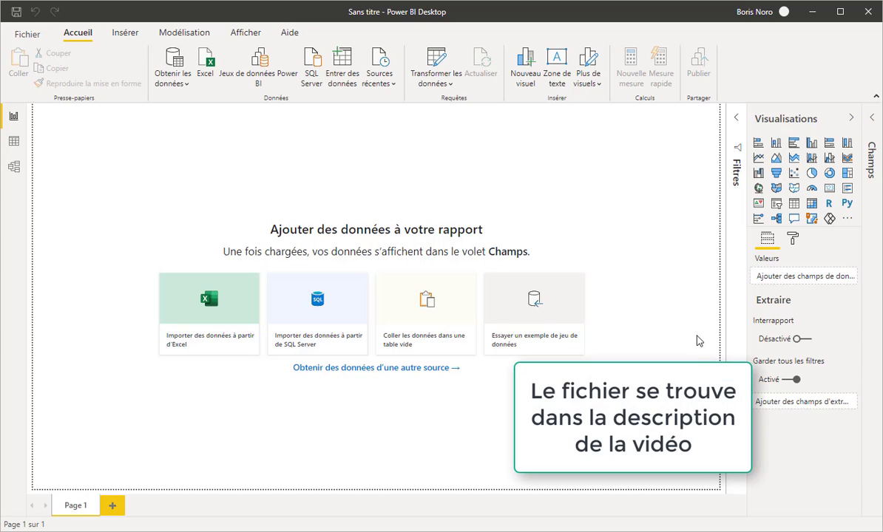
# Import the Produit and Vente tables from the Excel workbook boulangerie_.xlsx into the new report.
pyautogui.click(201, 70)
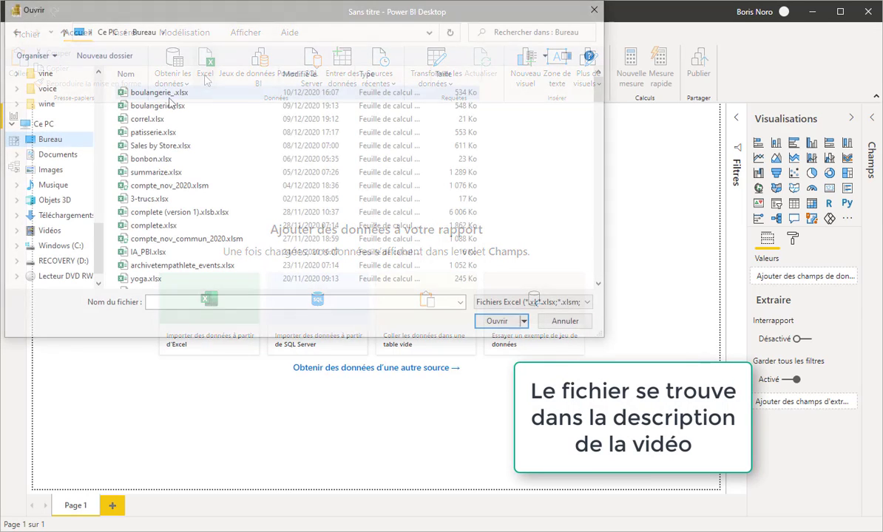
pyautogui.doubleClick(168, 99)
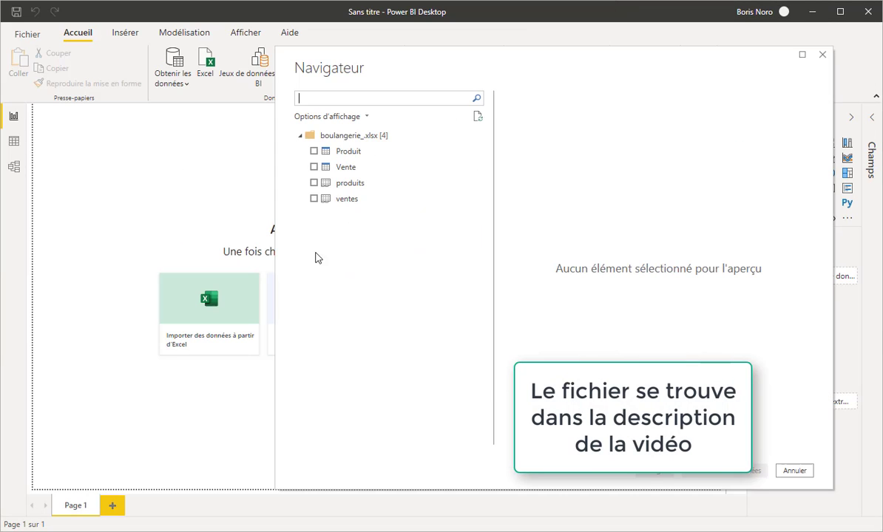
pyautogui.click(313, 151)
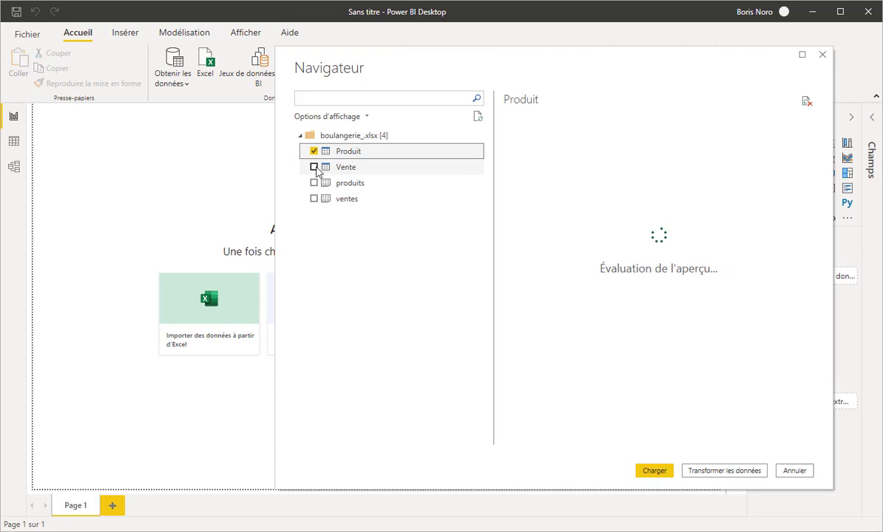
pyautogui.click(313, 167)
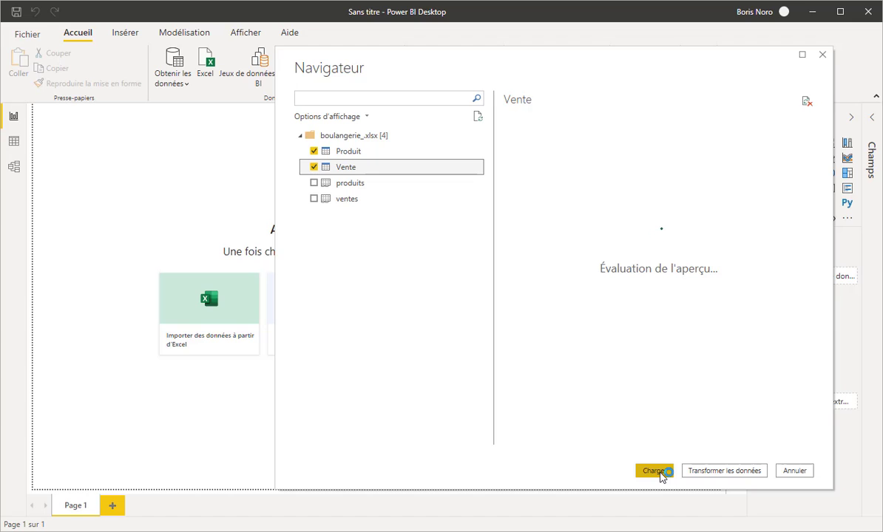
pyautogui.click(655, 471)
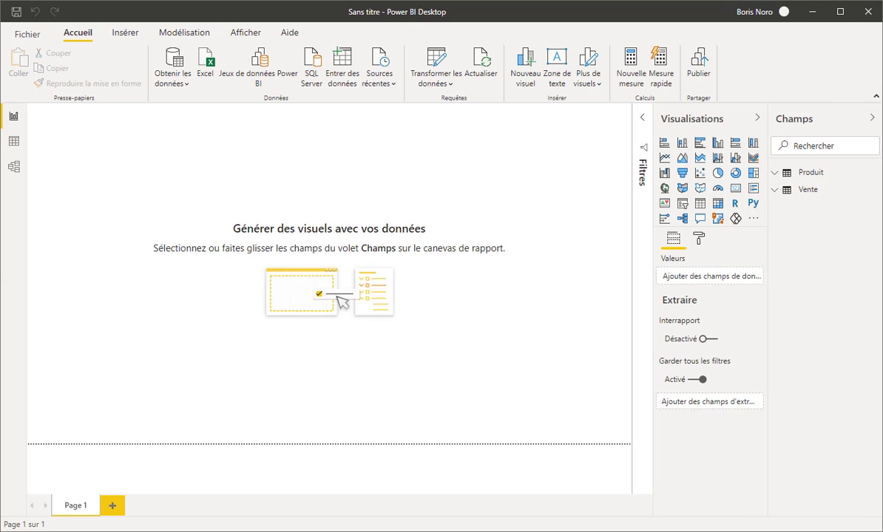
# Review the data of the Produit table, the columns of the Vente table and the data model.
pyautogui.click(14, 144)
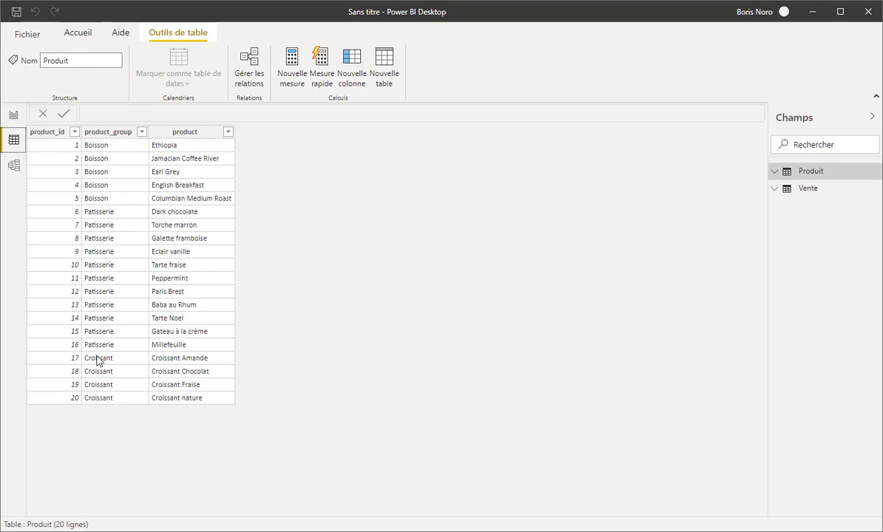
pyautogui.click(807, 188)
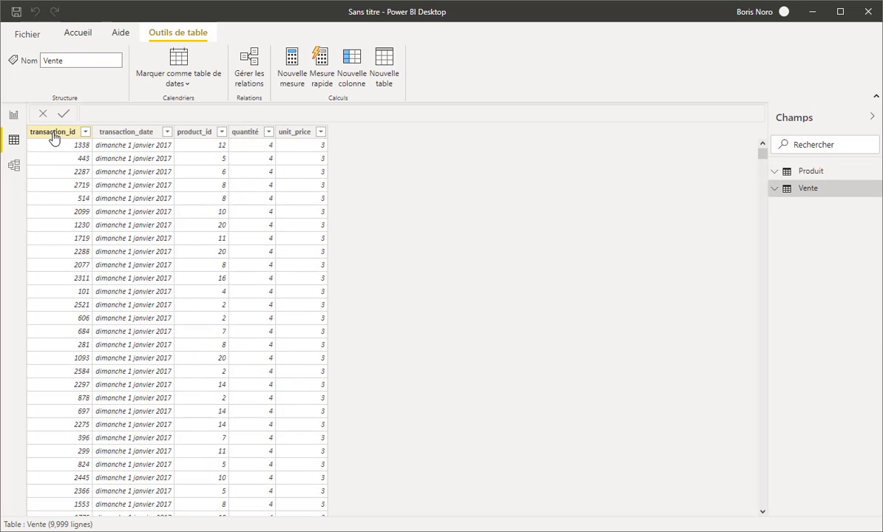
pyautogui.click(124, 136)
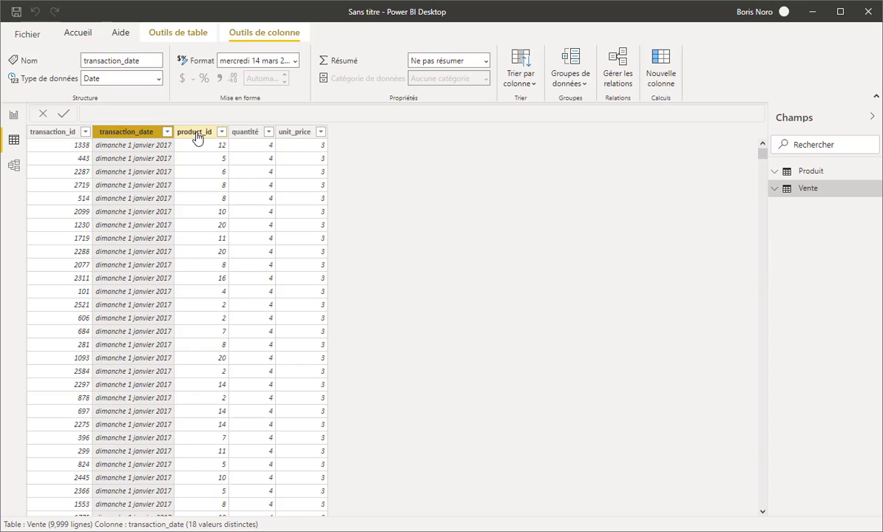
pyautogui.click(196, 138)
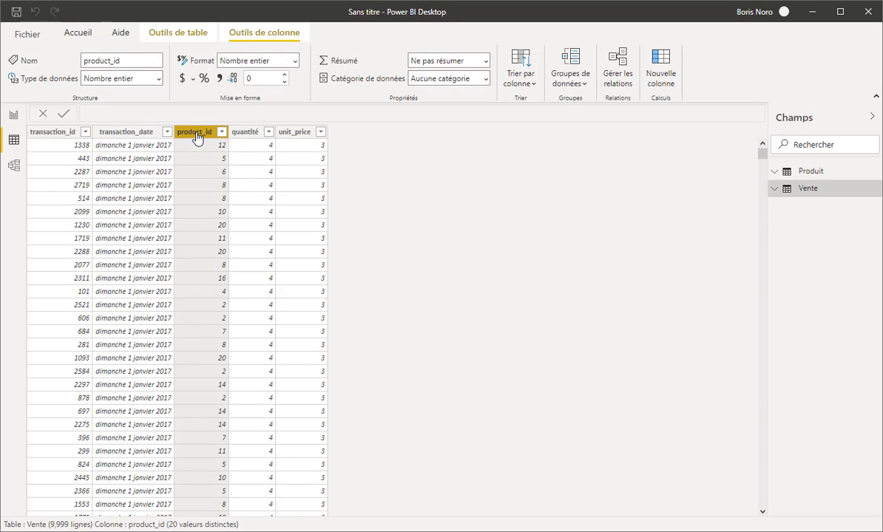
pyautogui.click(241, 138)
pyautogui.click(289, 134)
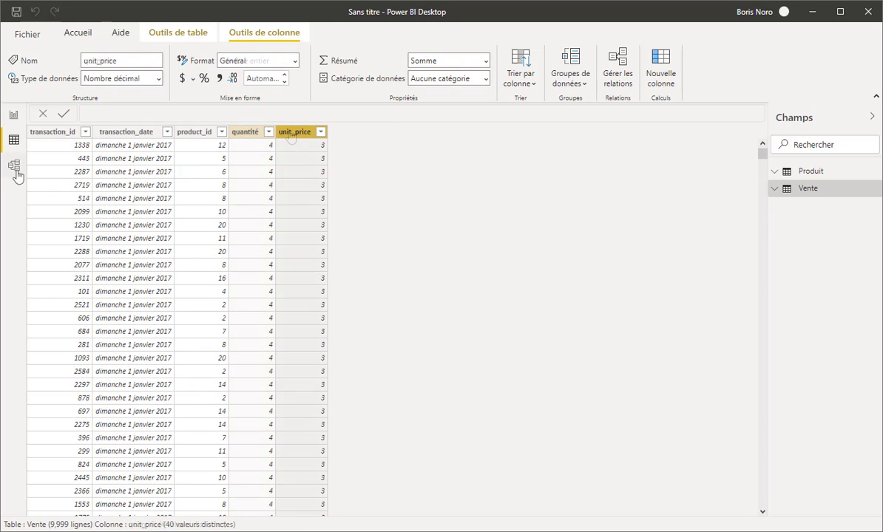
pyautogui.click(16, 170)
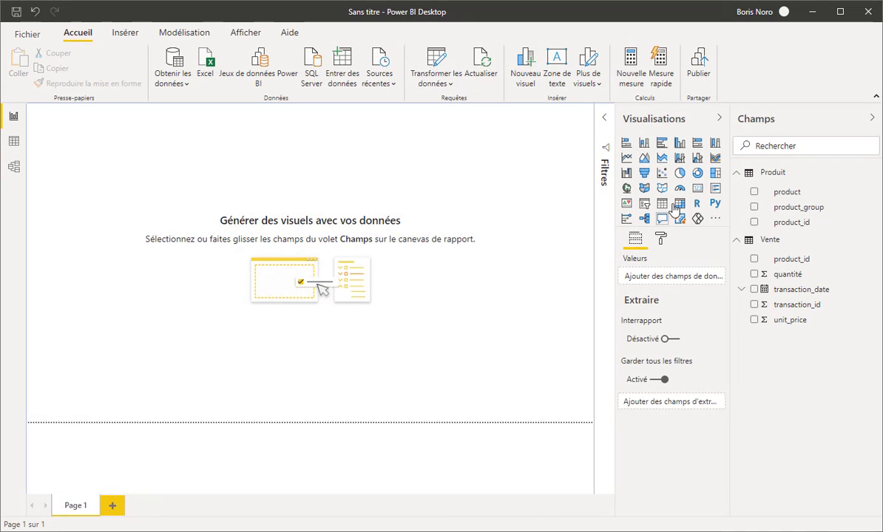
# Insert a matrix on the report page with product_group and product as its row fields.
pyautogui.click(680, 207)
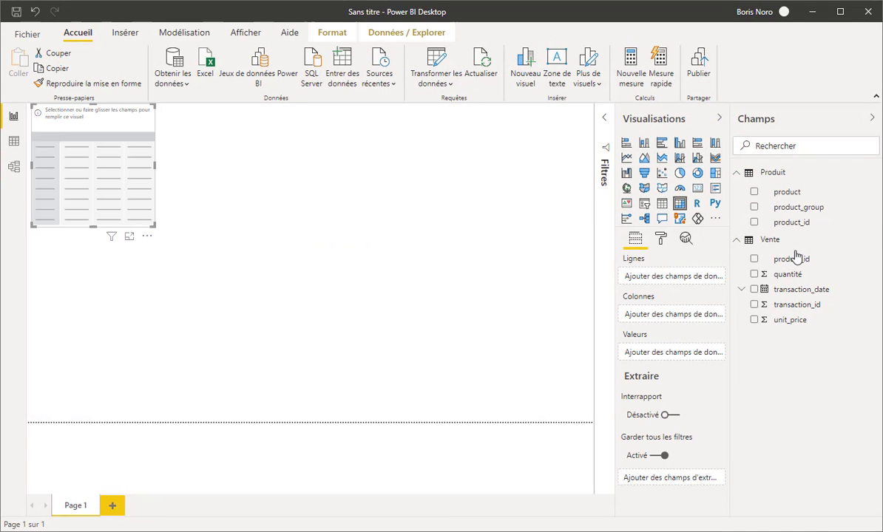
pyautogui.click(754, 208)
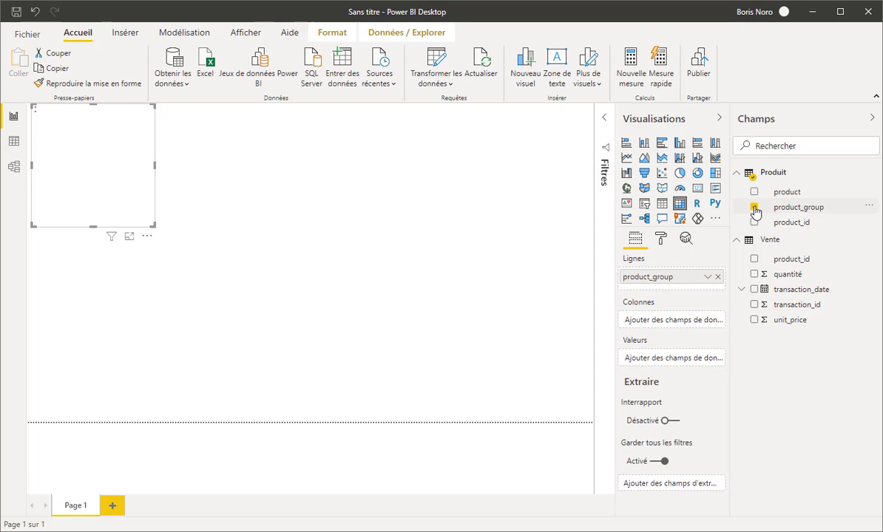
pyautogui.click(754, 192)
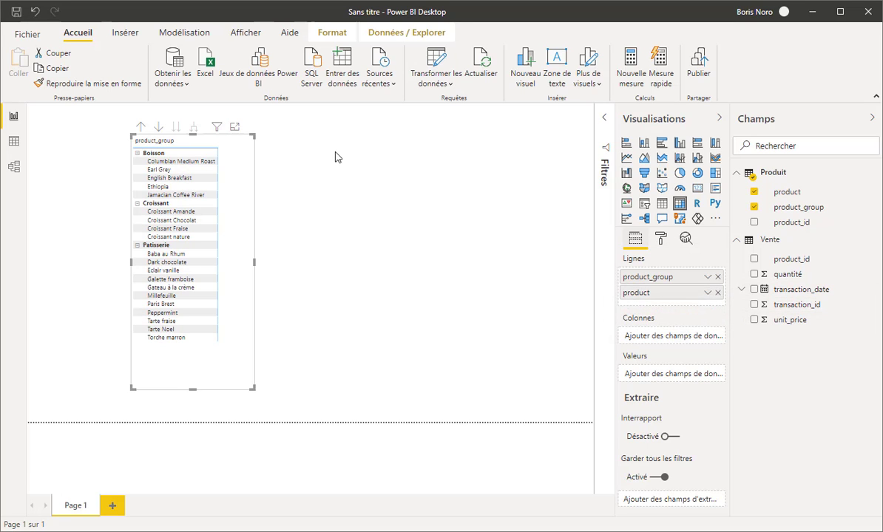
# Create the measure CA = SUMX(Vente, Vente[quantité]*Vente[unit_price]) in the Vente table and add it to the matrix values.
pyautogui.click(408, 249)
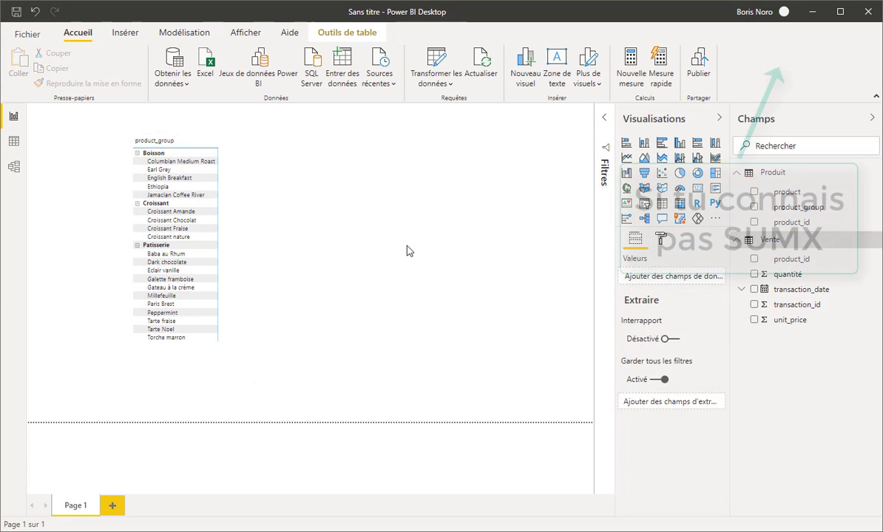
pyautogui.click(630, 65)
pyautogui.doubleClick(117, 115)
pyautogui.write('Ca')
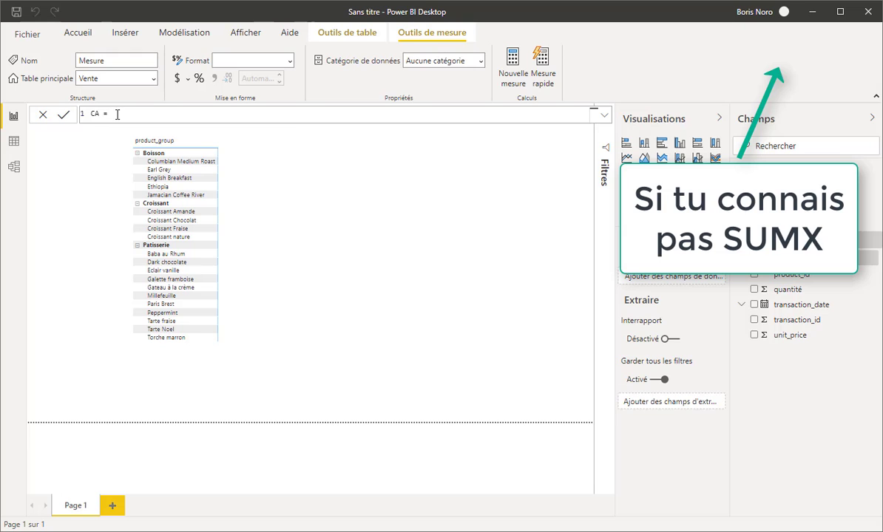
pyautogui.write('sum')
pyautogui.click(137, 186)
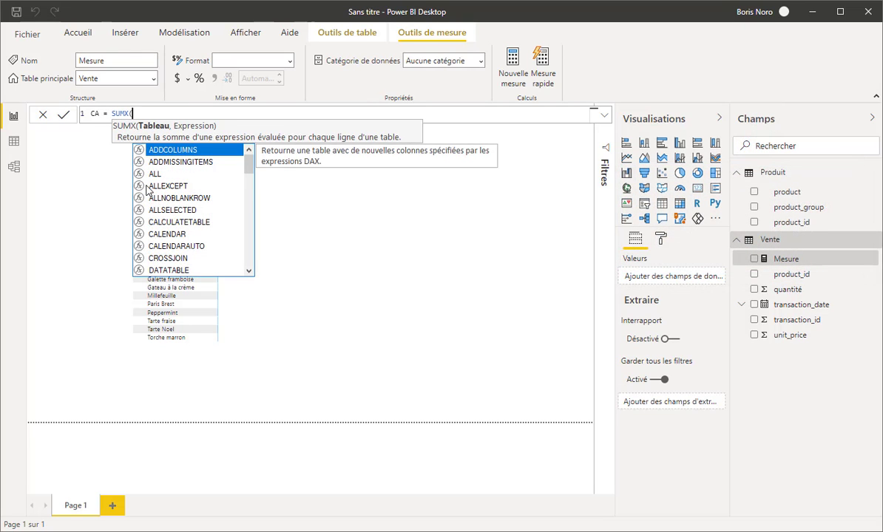
pyautogui.write('Vente')
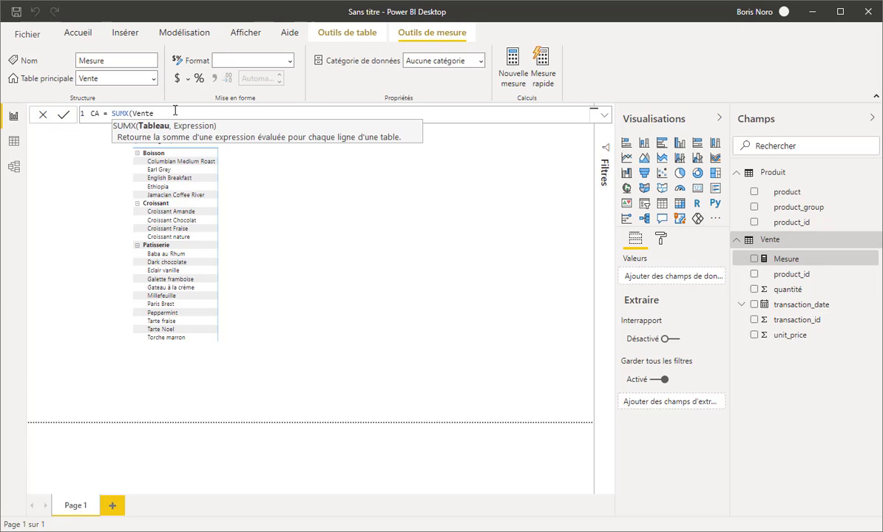
pyautogui.write(',')
pyautogui.write('*Vente[unit_price]')
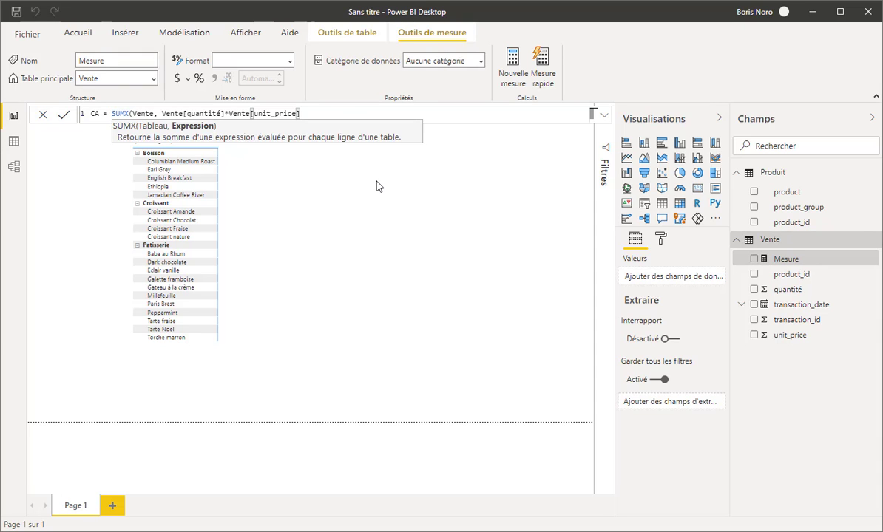
pyautogui.write(')')
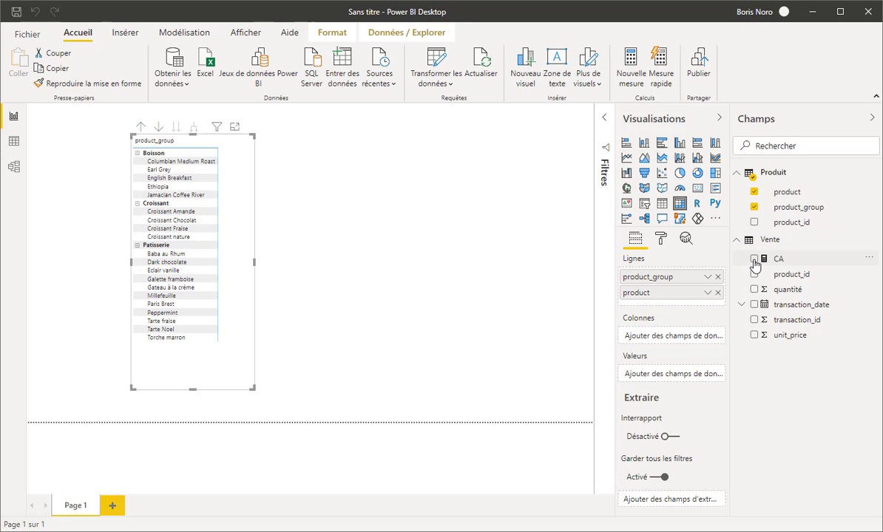
pyautogui.click(754, 260)
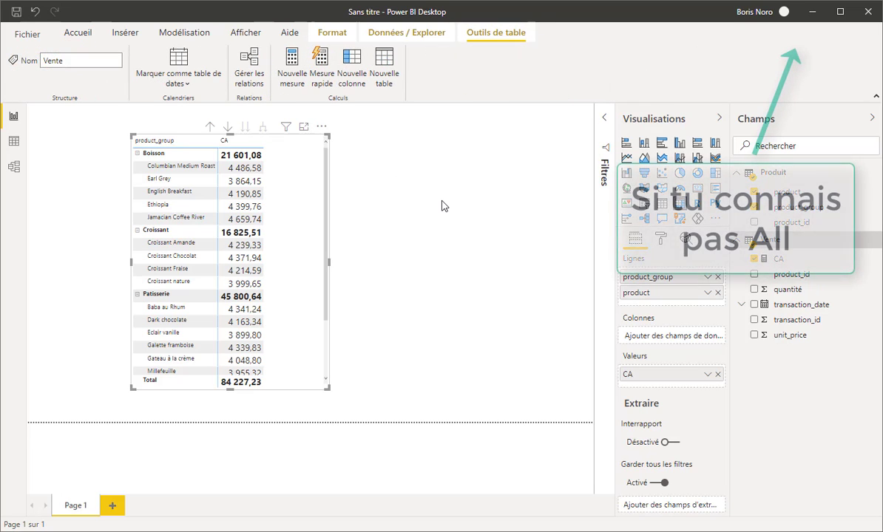
# Create the measure All CA = CALCULATE([CA], ALL()) in the Vente table and add it to the matrix values.
pyautogui.click(294, 82)
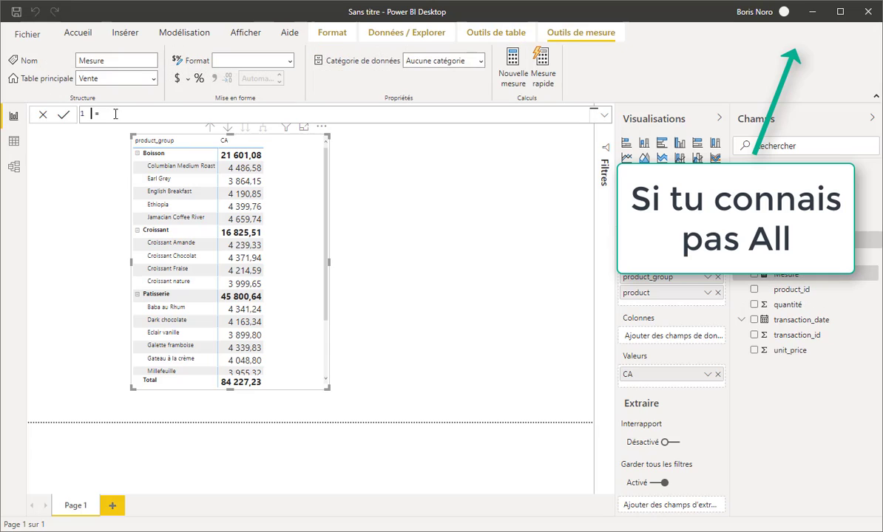
pyautogui.write('All CA')
pyautogui.click(136, 113)
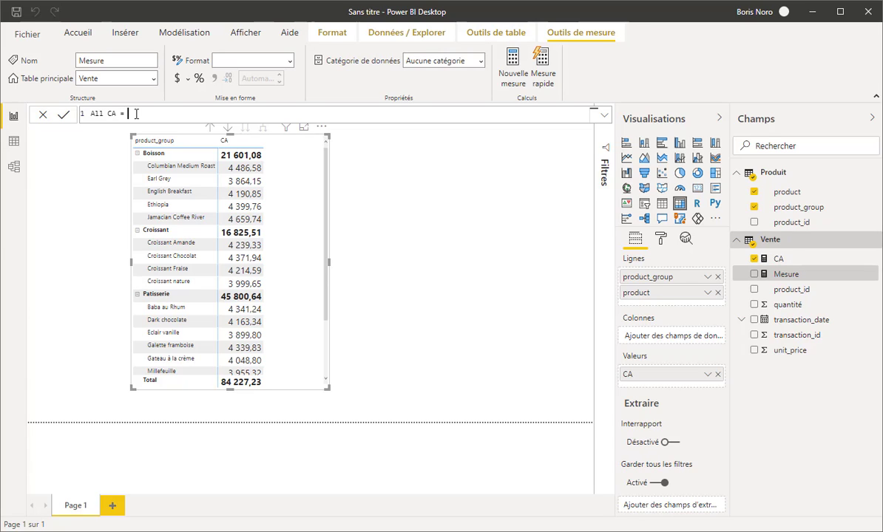
pyautogui.write('CALCULATE(')
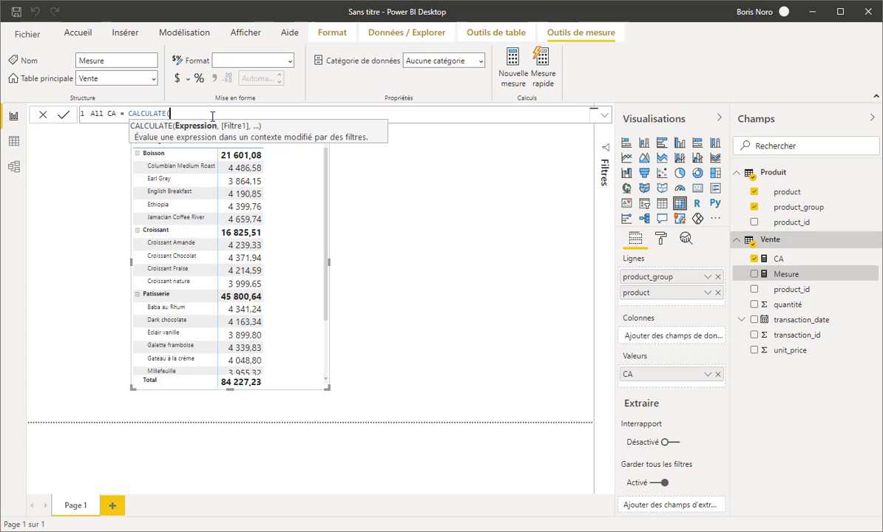
pyautogui.write('[CA],')
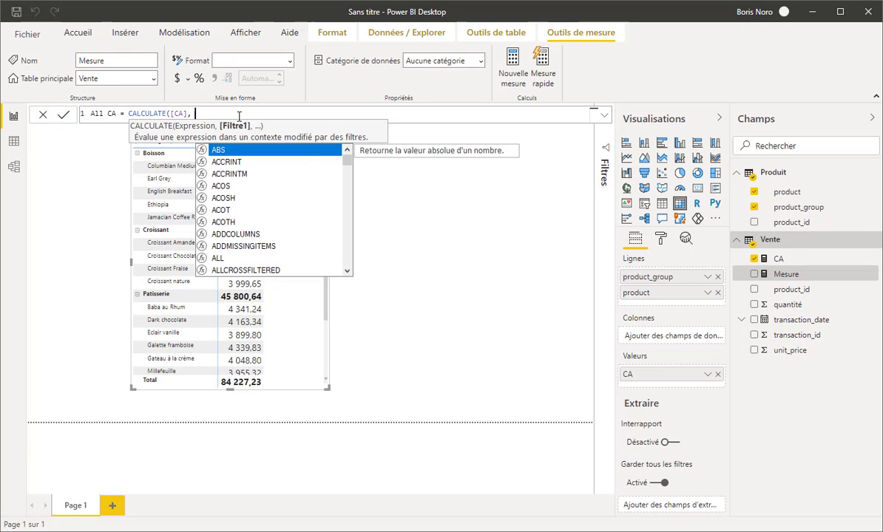
pyautogui.write(' ALL(')
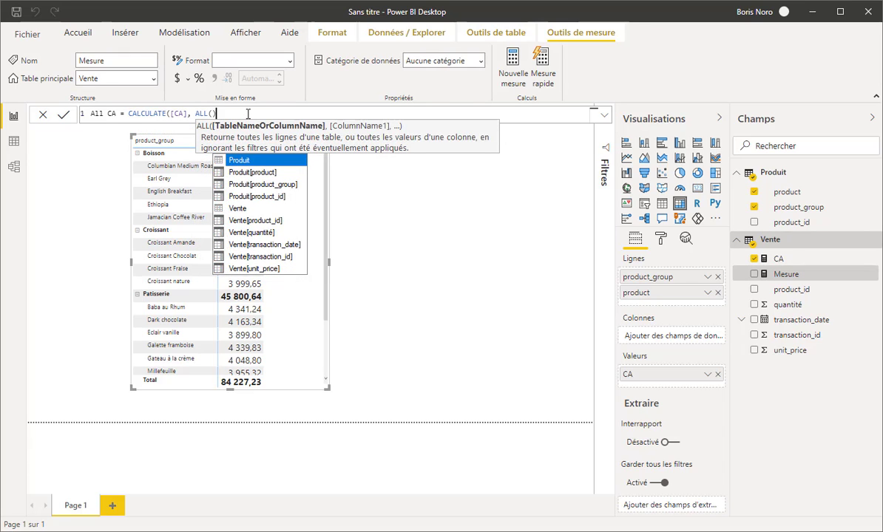
pyautogui.write('))')
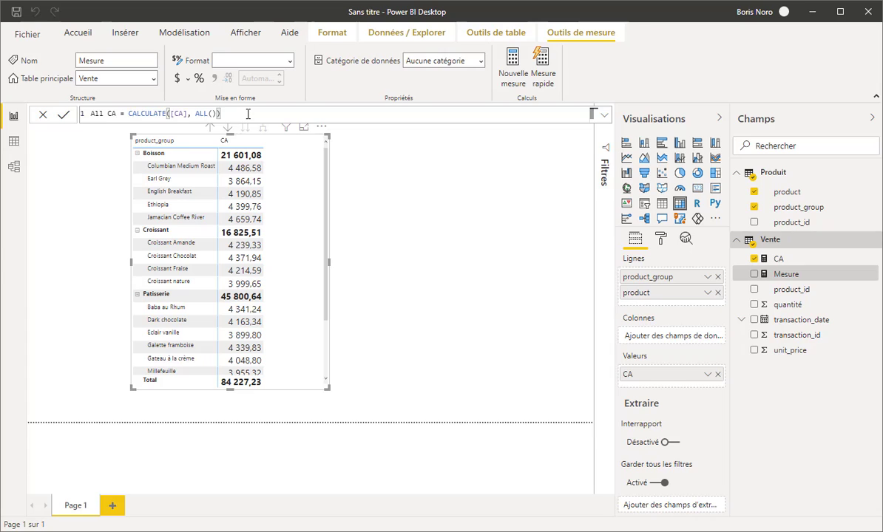
pyautogui.press('Return')
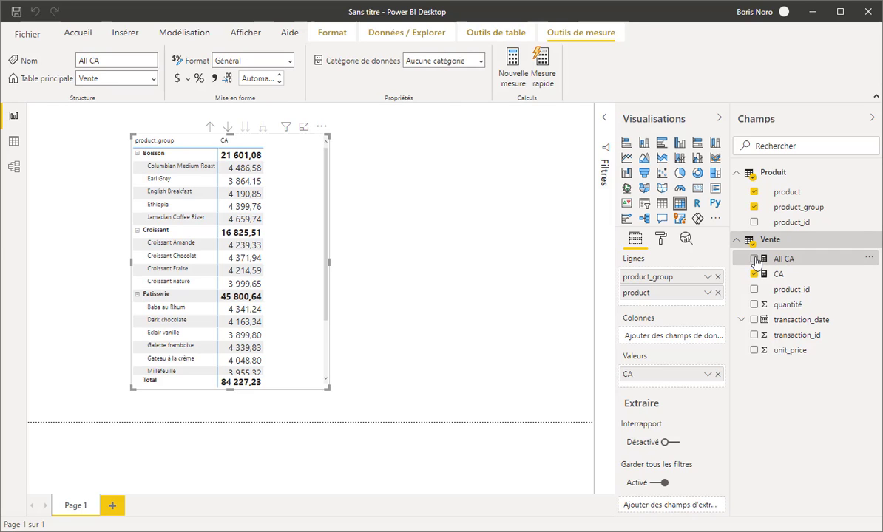
pyautogui.click(754, 258)
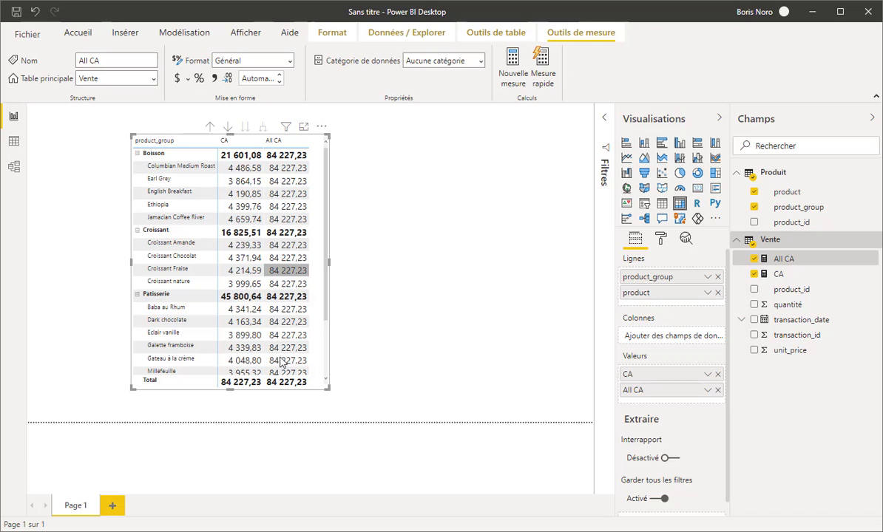
# Create the measure % CA total = DIVIDE([CA], [All CA]) in the Vente table, formatted as a percentage with 2 decimals.
pyautogui.click(380, 160)
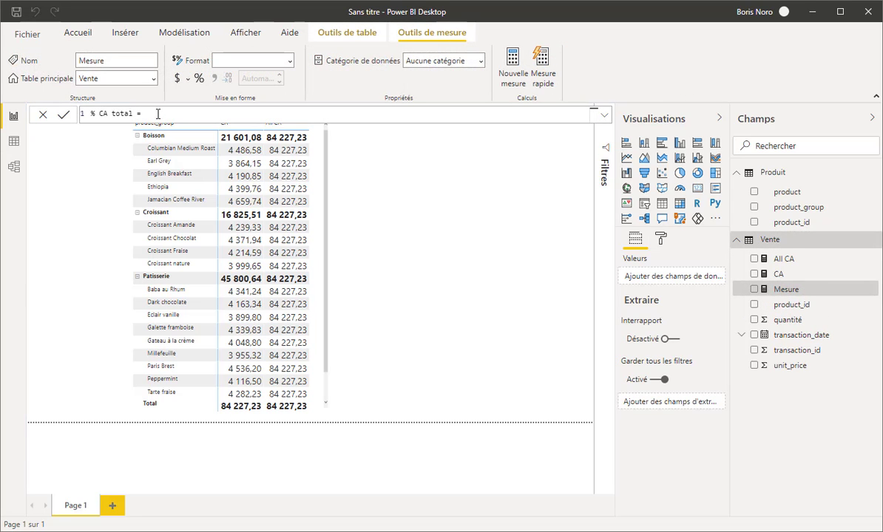
pyautogui.click(158, 113)
pyautogui.write('DIVIDE(')
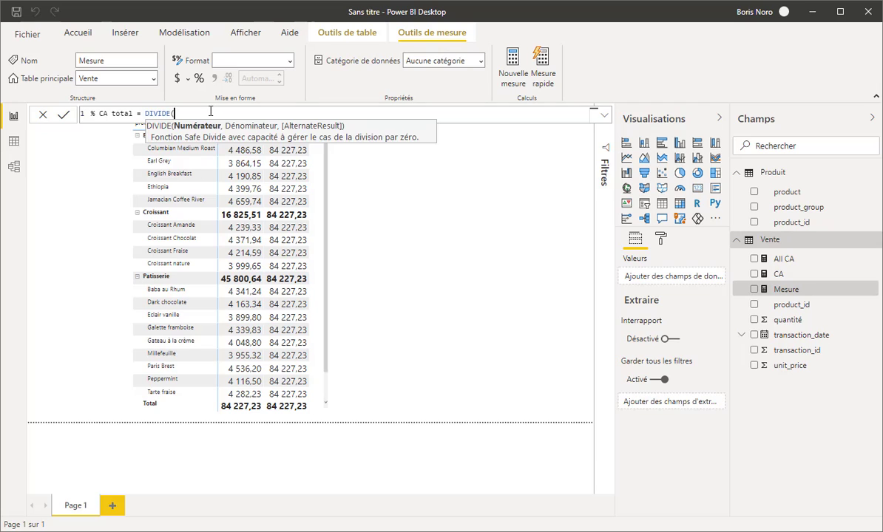
pyautogui.write('[CA')
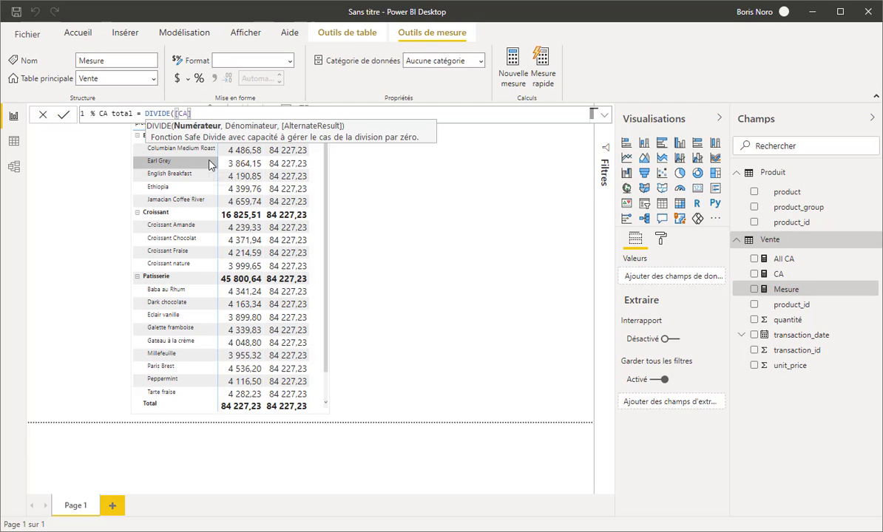
pyautogui.write(',')
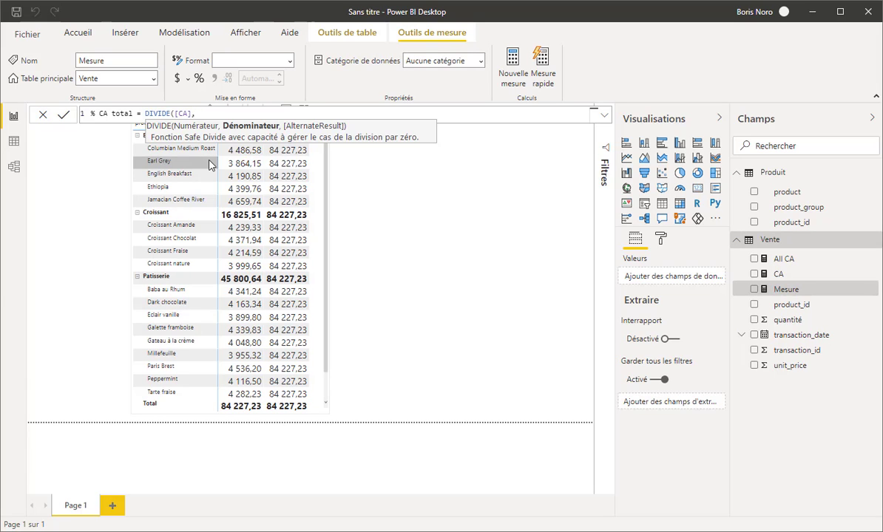
pyautogui.write(' all')
pyautogui.press('Down')
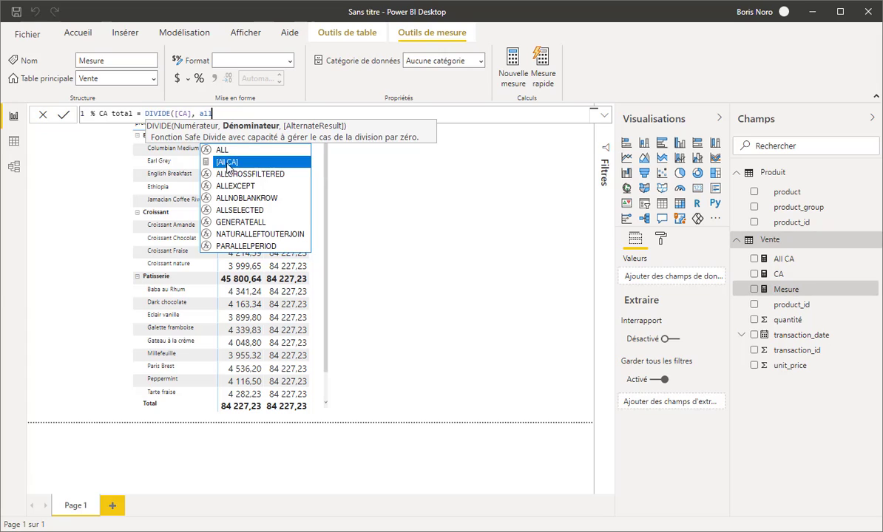
pyautogui.press('Tab')
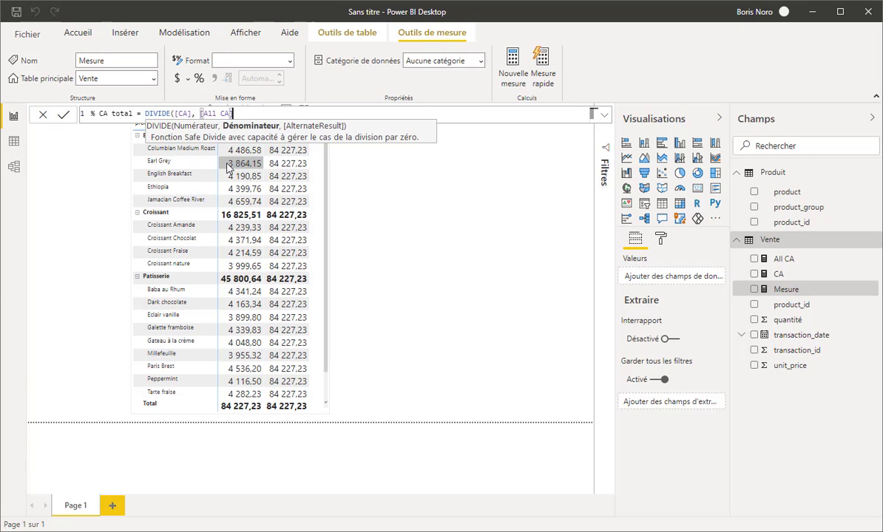
pyautogui.write(')')
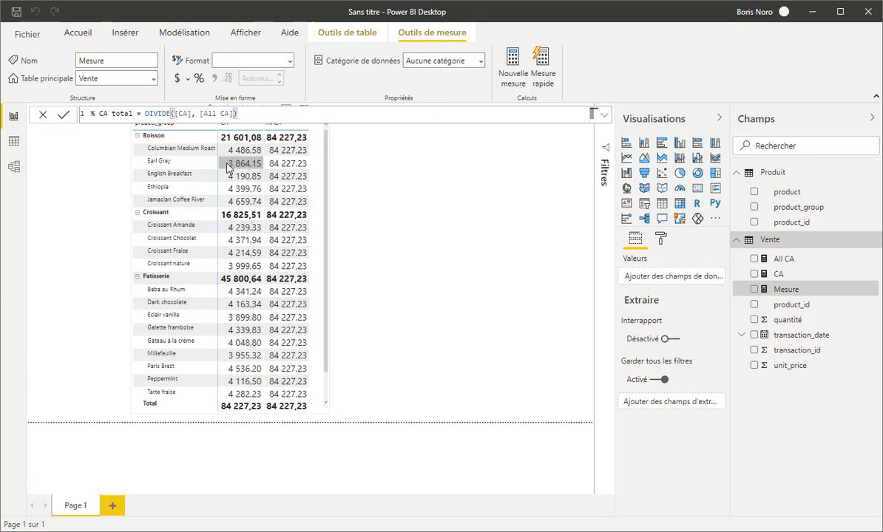
pyautogui.press('Return')
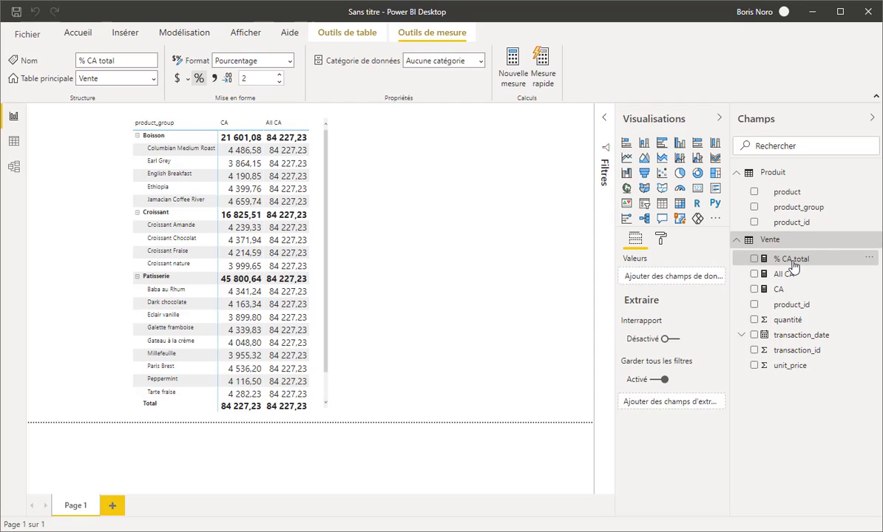
# Add % CA total to the matrix values and remove All CA from them.
pyautogui.click(754, 260)
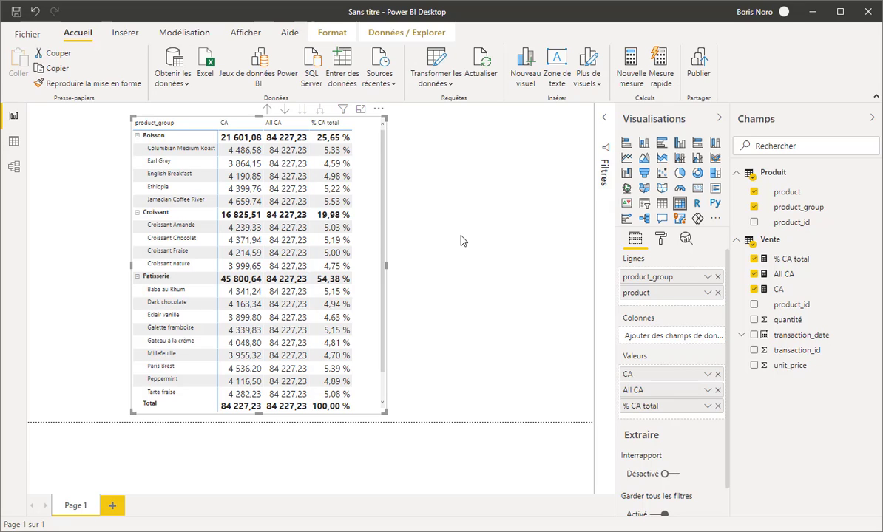
pyautogui.click(754, 274)
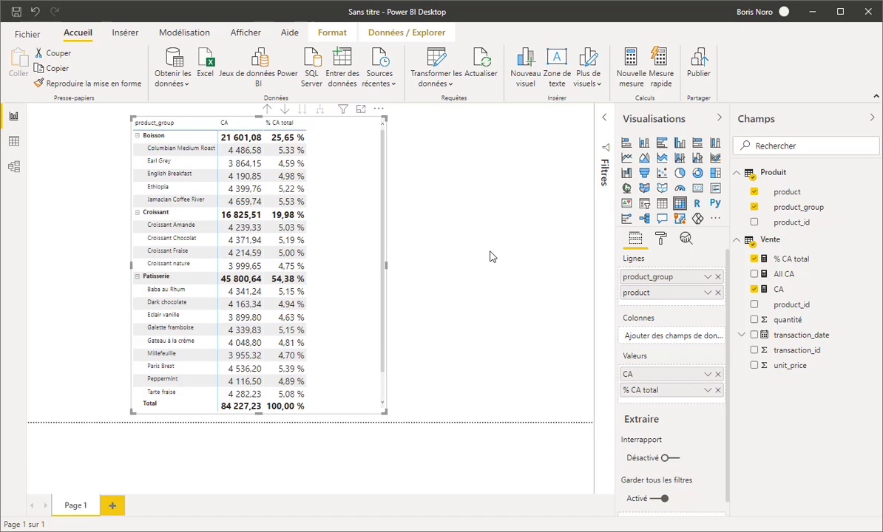
# Create the measure Allselected CA = CALCULATE([CA], ALLSELECTED()) with Vente as its home table and add it to the matrix values.
pyautogui.click(634, 80)
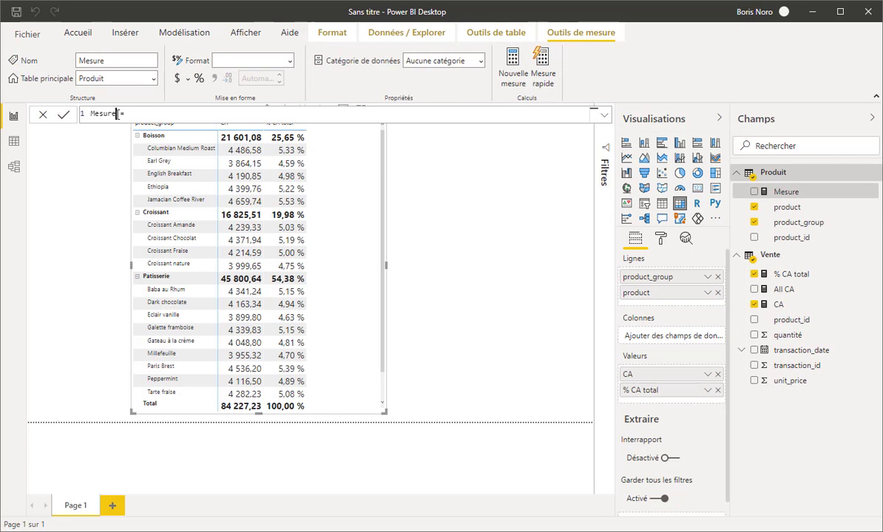
pyautogui.doubleClick(117, 113)
pyautogui.write('Allselected CA')
pyautogui.write('CALCULATE(c')
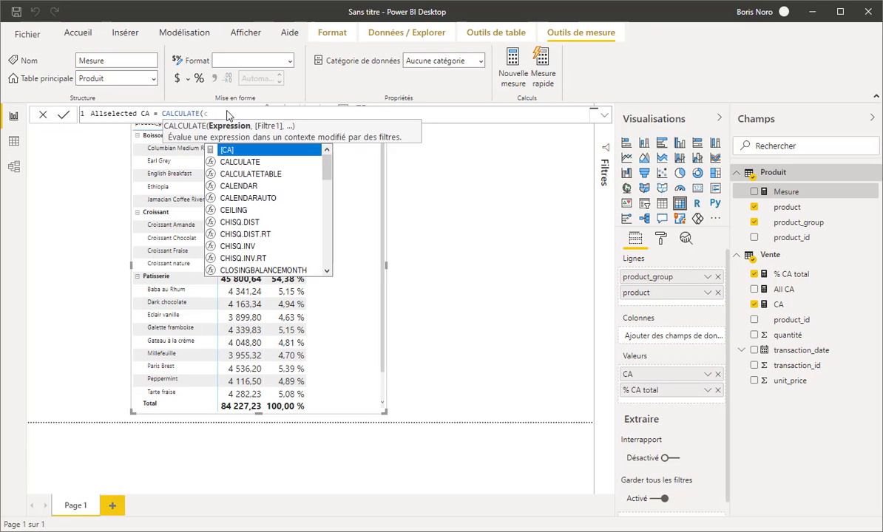
pyautogui.press('Tab')
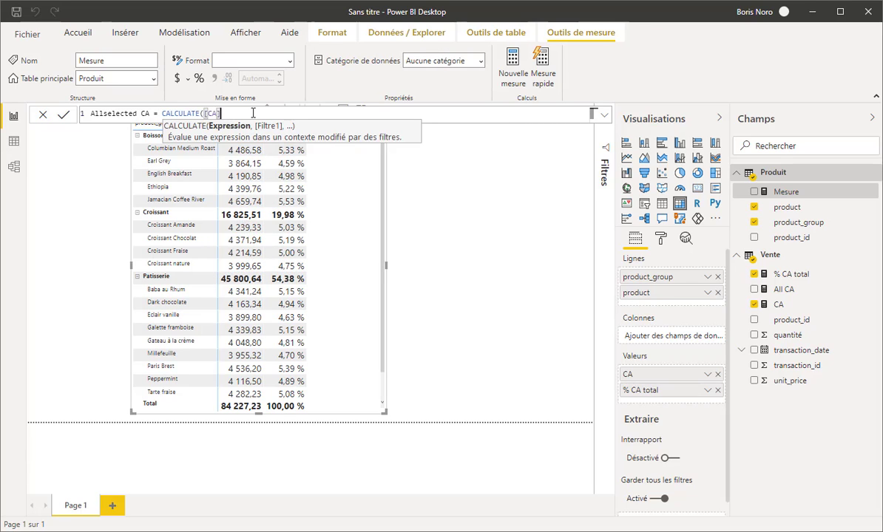
pyautogui.write(', ')
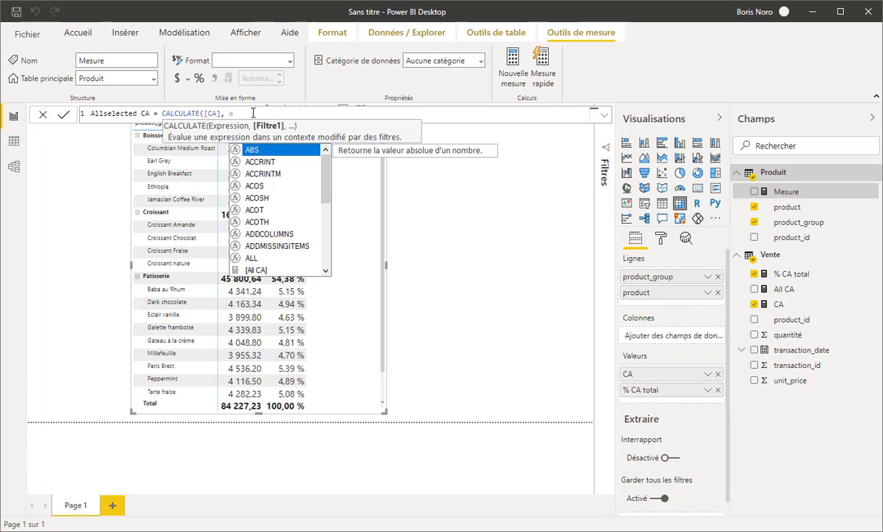
pyautogui.write(' all')
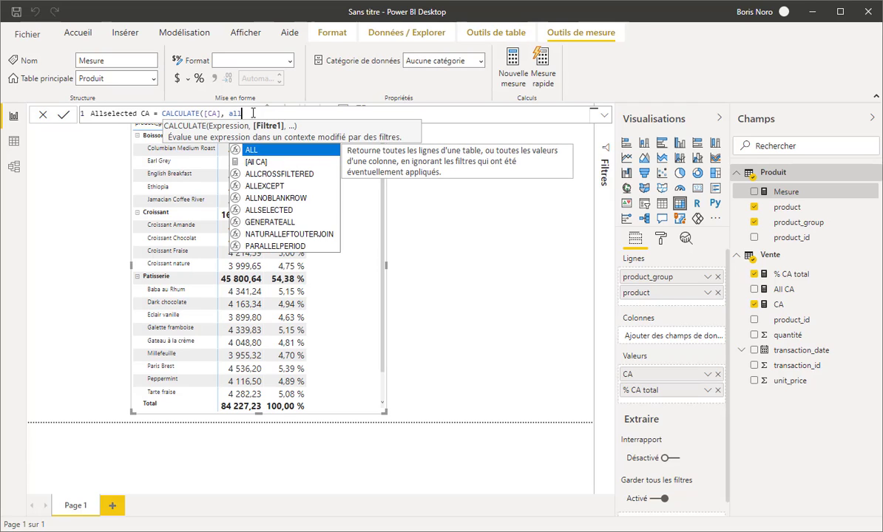
pyautogui.press('Down')
pyautogui.press('Down')
pyautogui.press('Down')
pyautogui.press('Down')
pyautogui.press('Down')
pyautogui.press('Tab')
pyautogui.write('(')
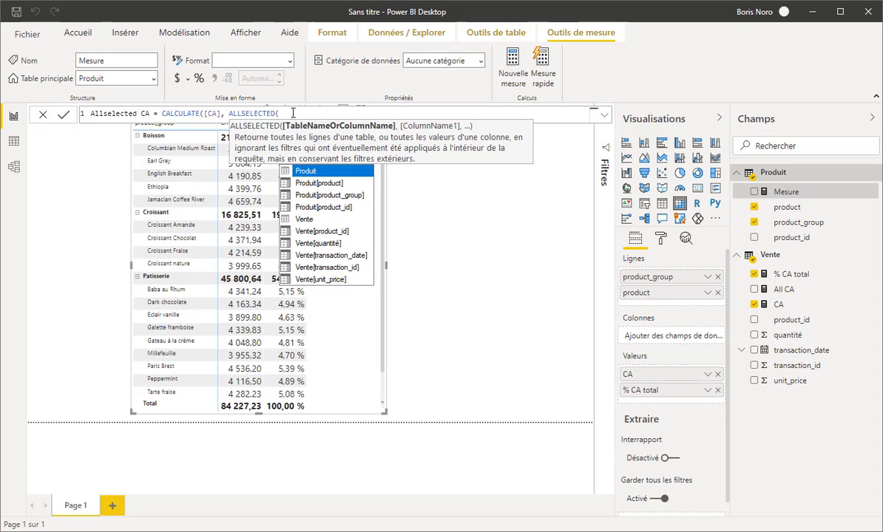
pyautogui.write('))')
pyautogui.press('Return')
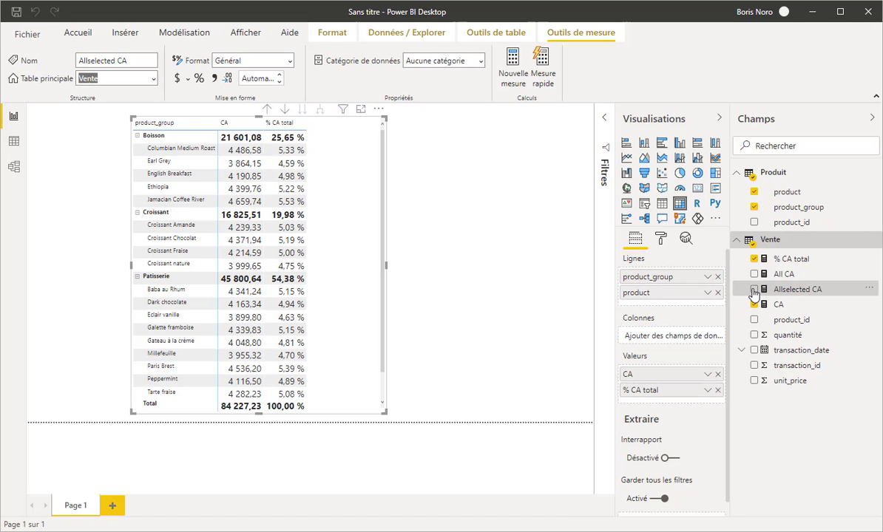
pyautogui.click(754, 290)
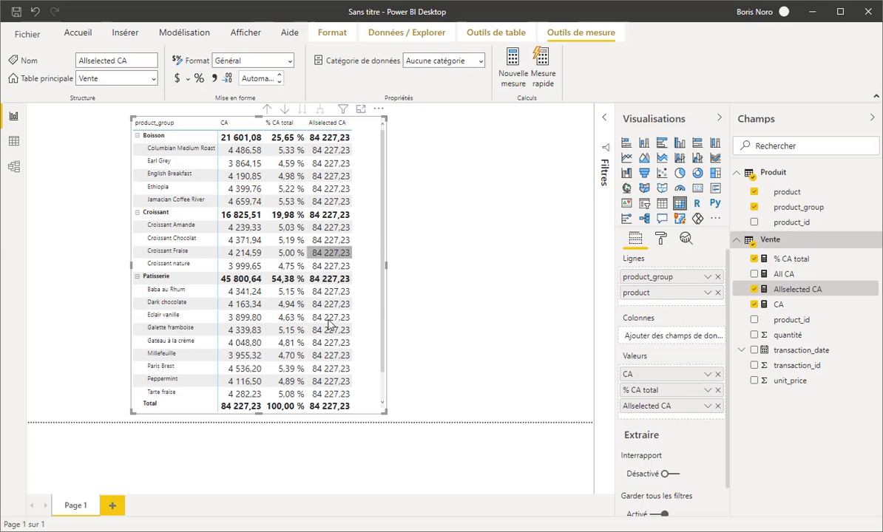
# Insert a slicer on the report page beside the matrix, using product_group as its field.
pyautogui.click(457, 298)
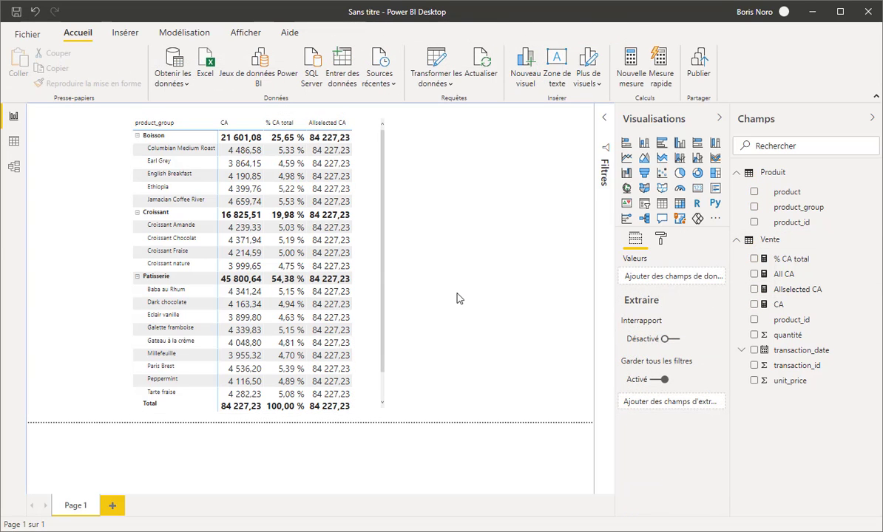
pyautogui.click(644, 203)
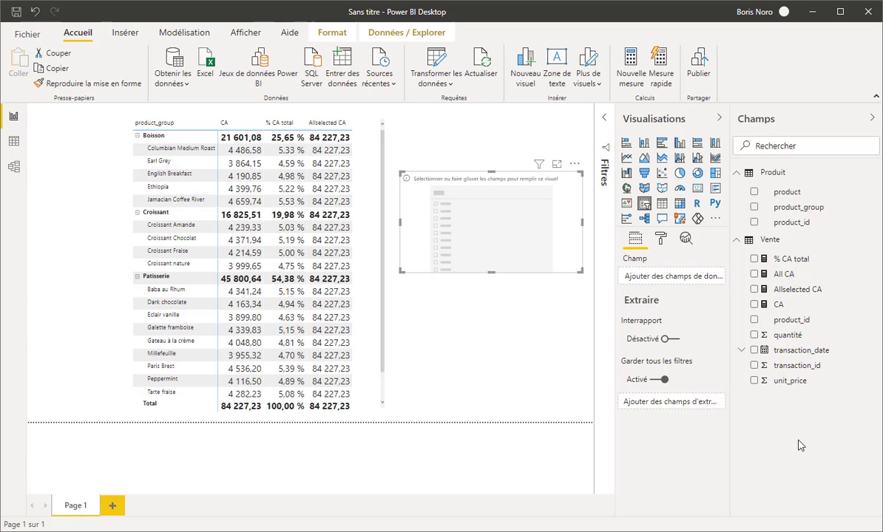
pyautogui.click(753, 208)
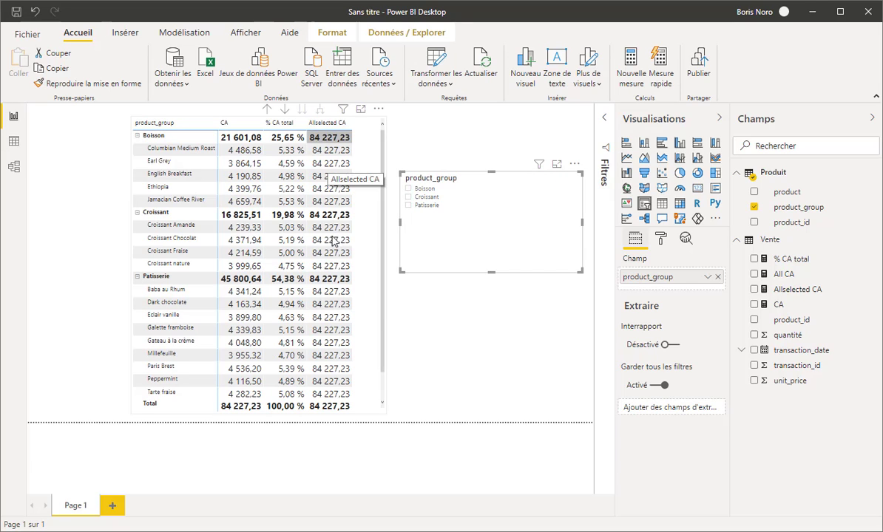
# Filter the matrix to Boisson with the product_group slicer, and clear the slicer selection.
pyautogui.click(409, 189)
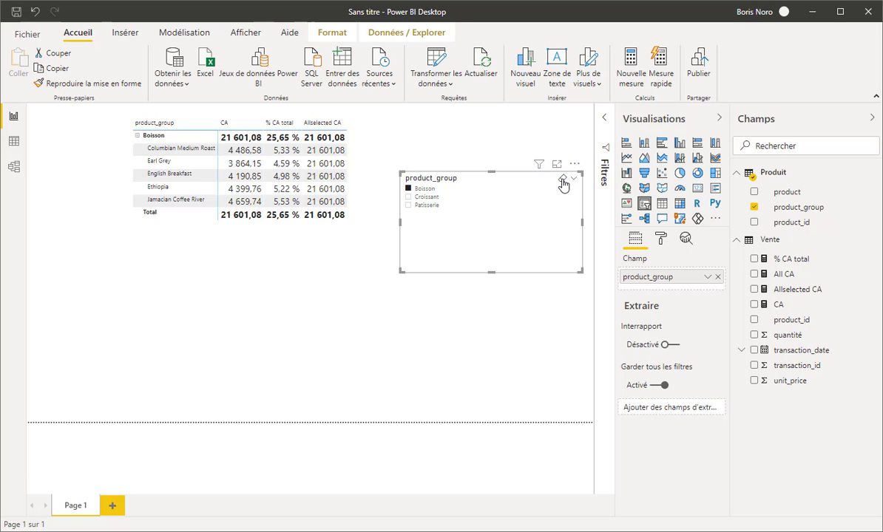
pyautogui.click(562, 180)
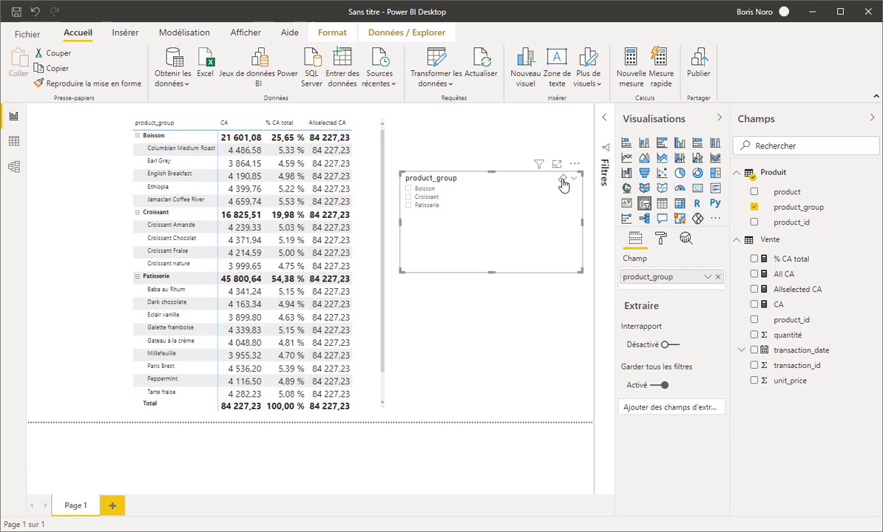
pyautogui.click(445, 338)
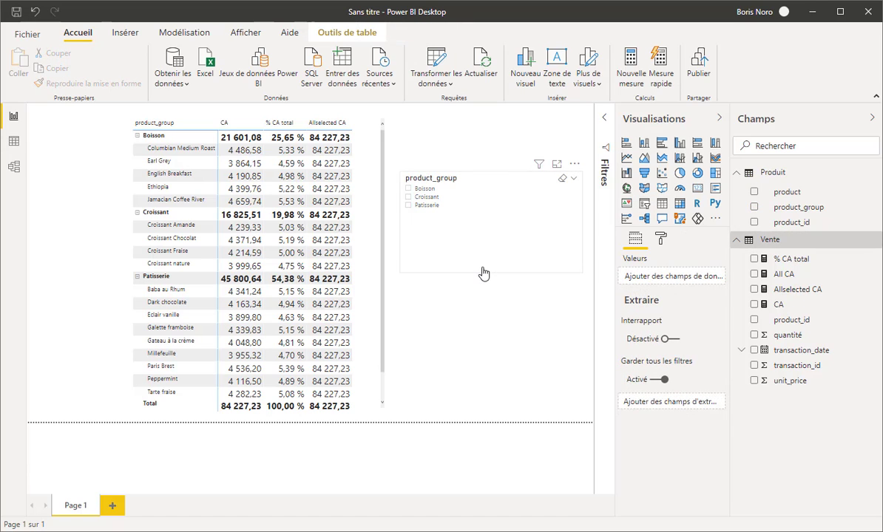
# Create the measure % produit selected = DIVIDE([CA], [Allselected CA]) in the Vente table, formatted as a percentage.
pyautogui.click(629, 78)
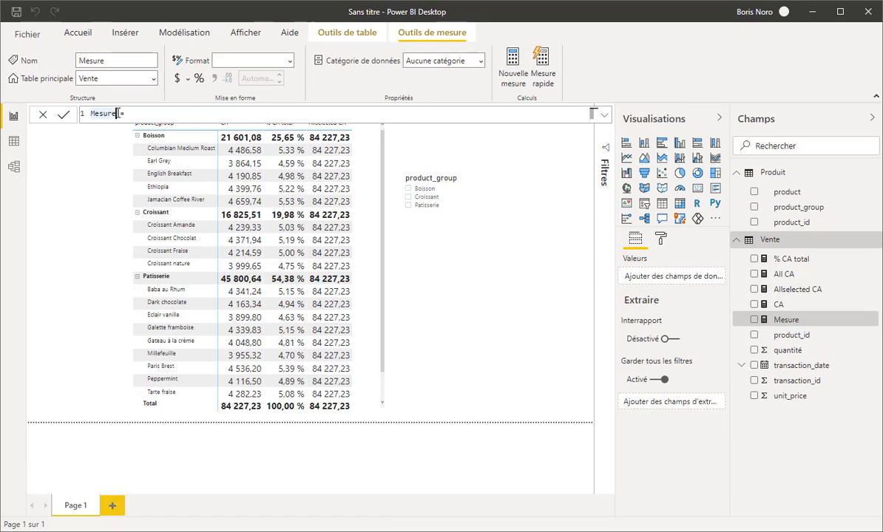
pyautogui.write('% produit selected')
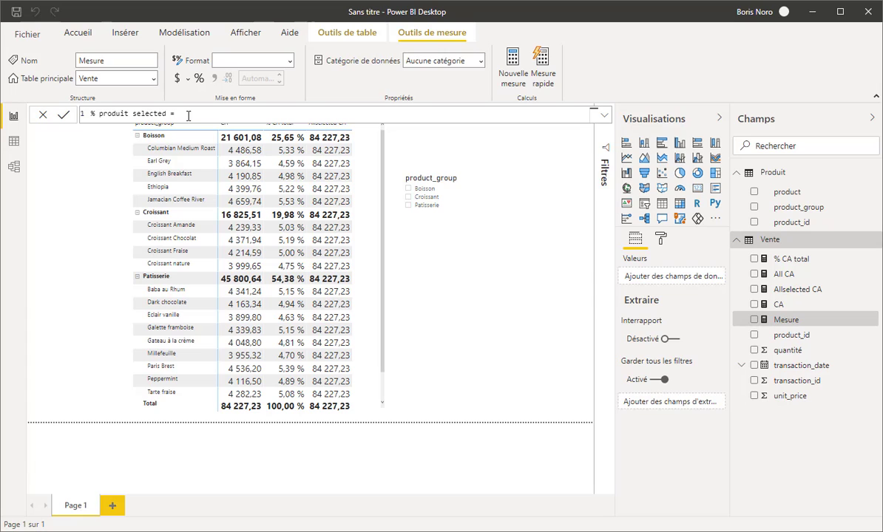
pyautogui.click(187, 115)
pyautogui.write('DIVIDE(')
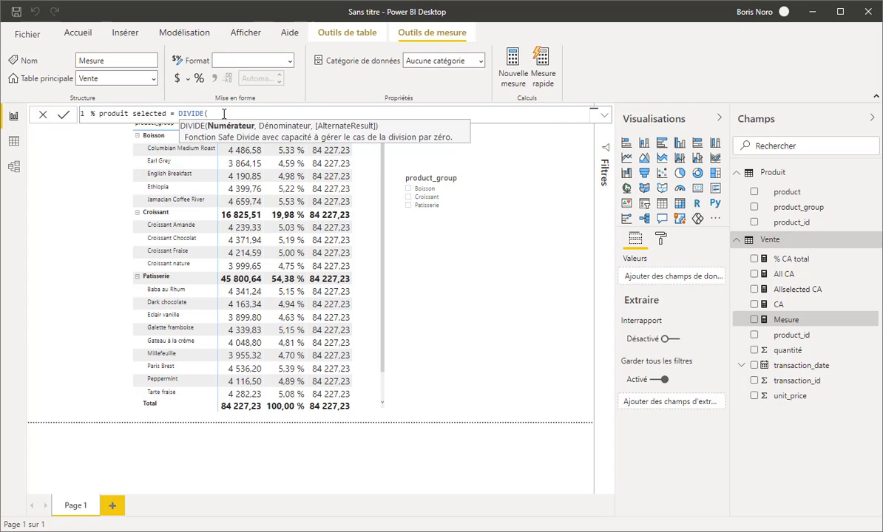
pyautogui.write('[CA],')
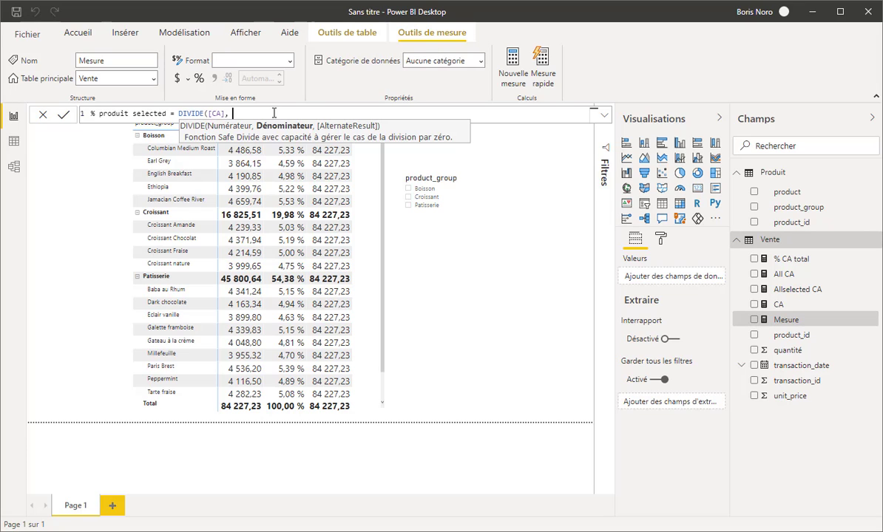
pyautogui.write('[Allselected CA]')
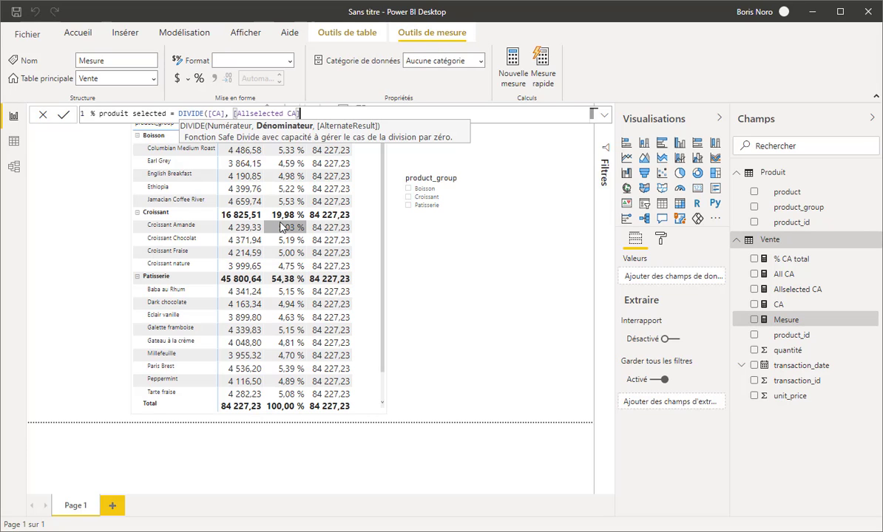
pyautogui.write(')')
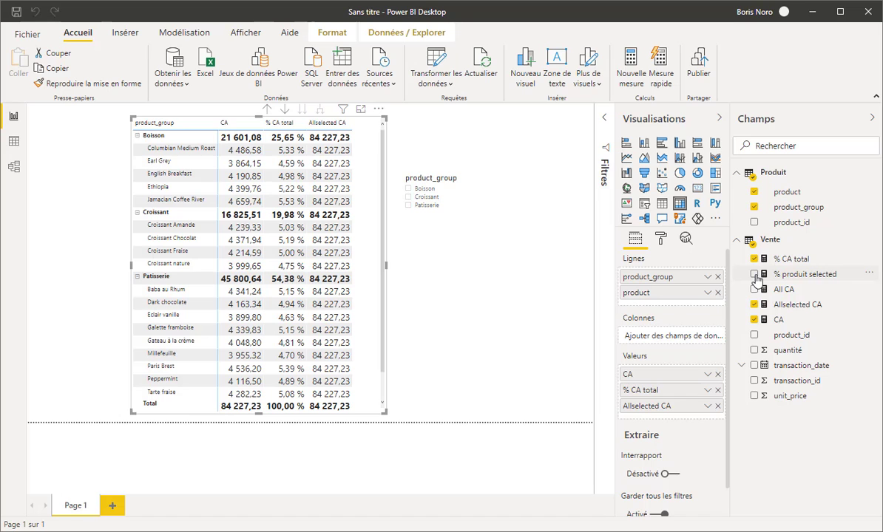
# Add % produit selected to the matrix values and remove Allselected CA from them.
pyautogui.click(755, 275)
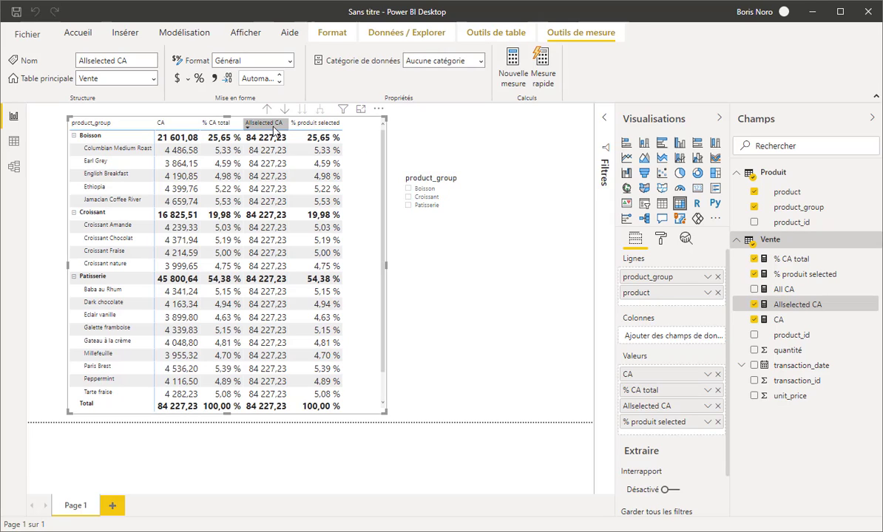
pyautogui.click(753, 303)
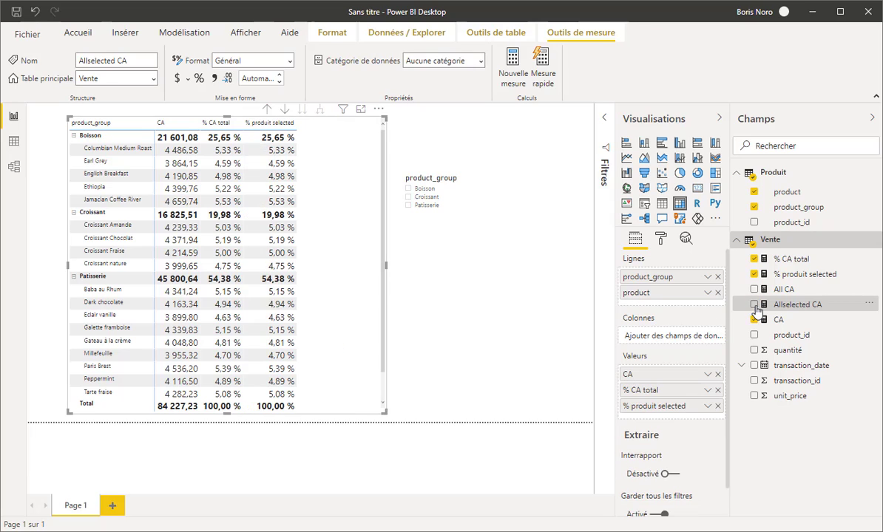
# Filter the matrix to Croissant, and add Patisserie to the product_group slicer selection to compare both percentage measures.
pyautogui.click(409, 199)
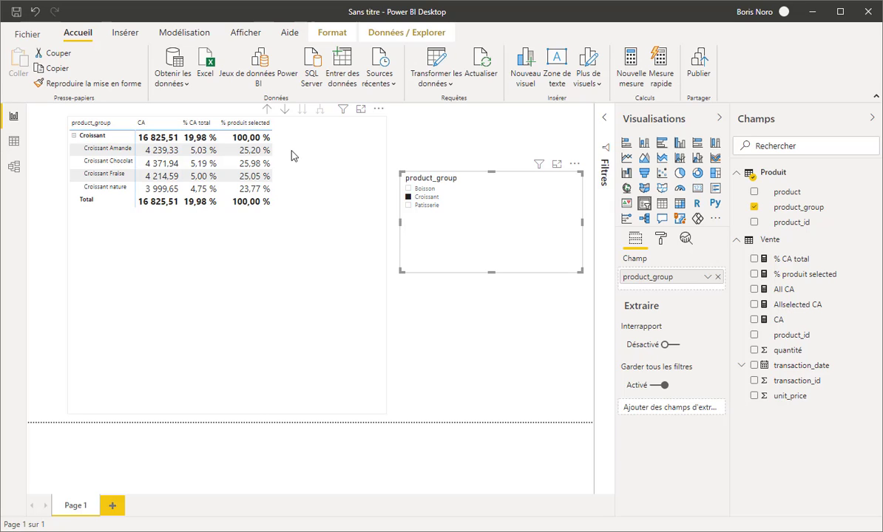
pyautogui.click(231, 121)
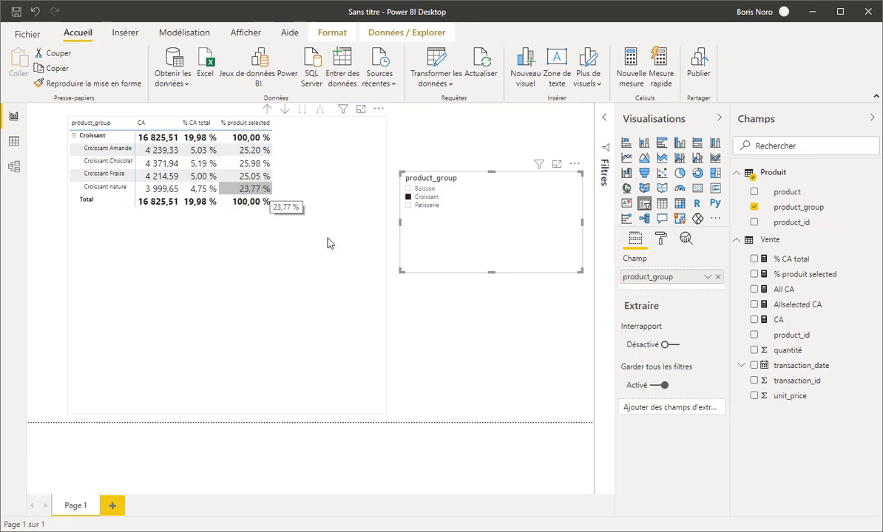
pyautogui.click(407, 206)
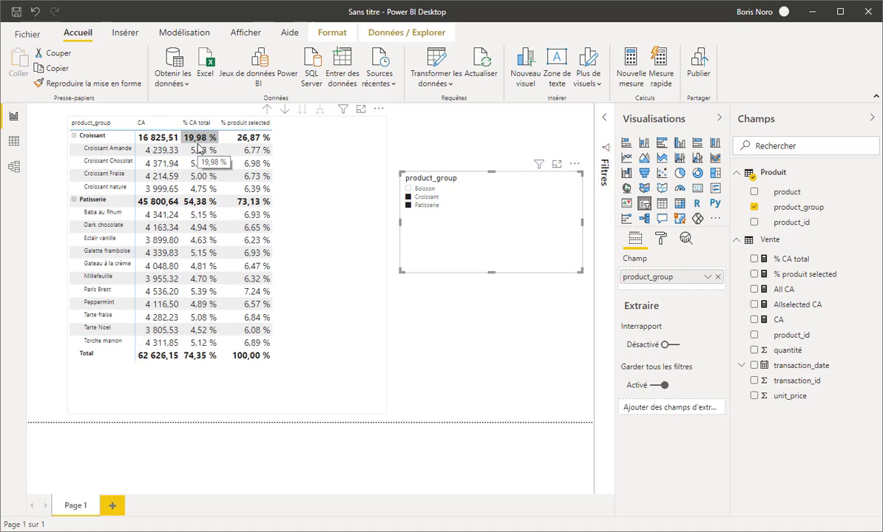